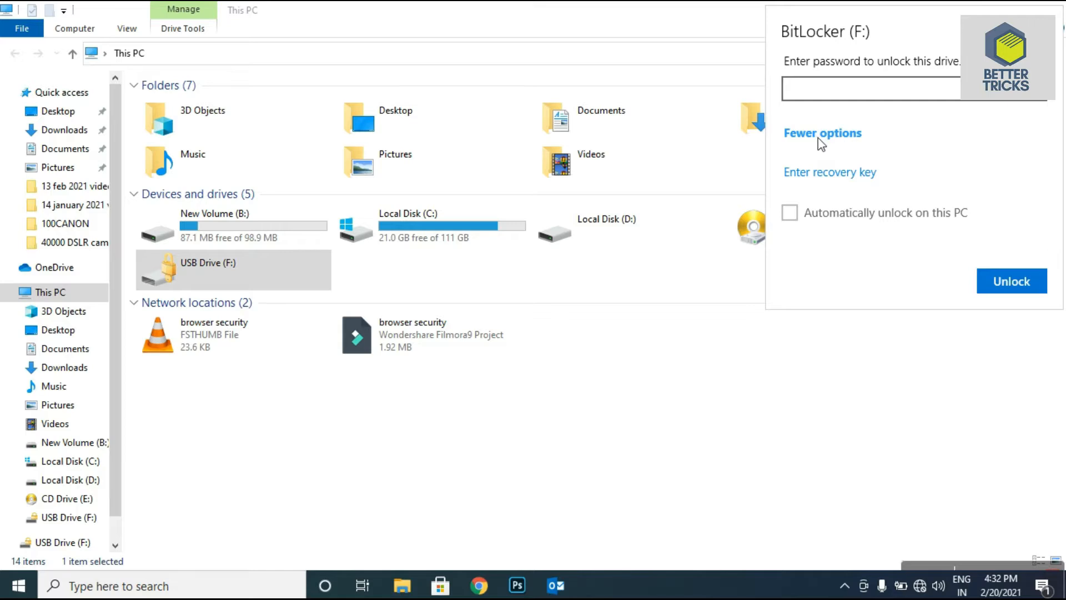
View the recovery key entry for unlocking USB Drive (F:), dismiss the prompt and close the This PC window
{"action": "left_click", "coordinate": [853, 173]}
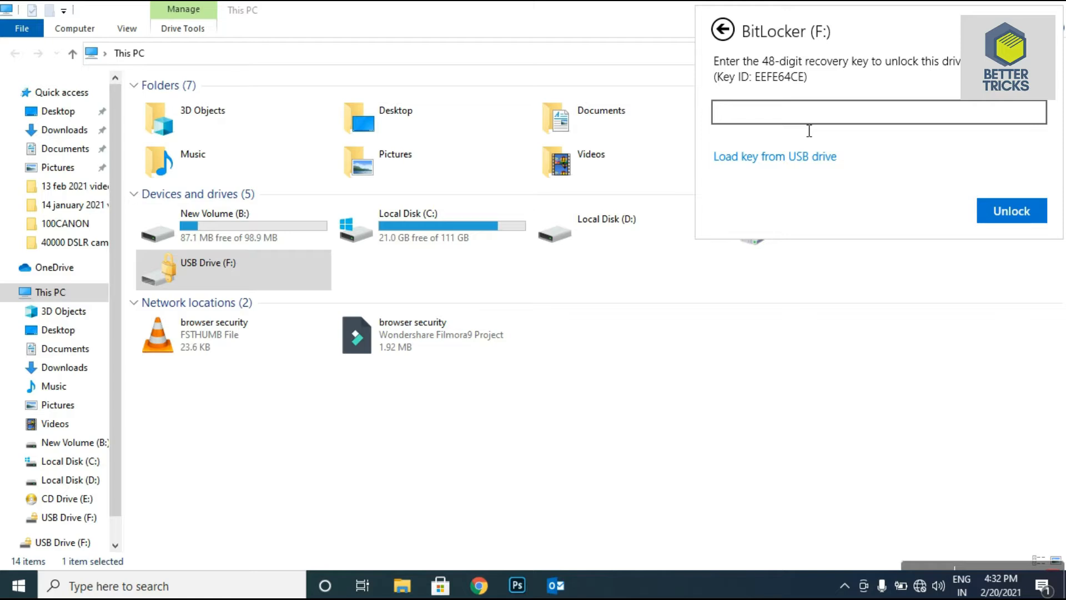
{"action": "left_click", "coordinate": [770, 351]}
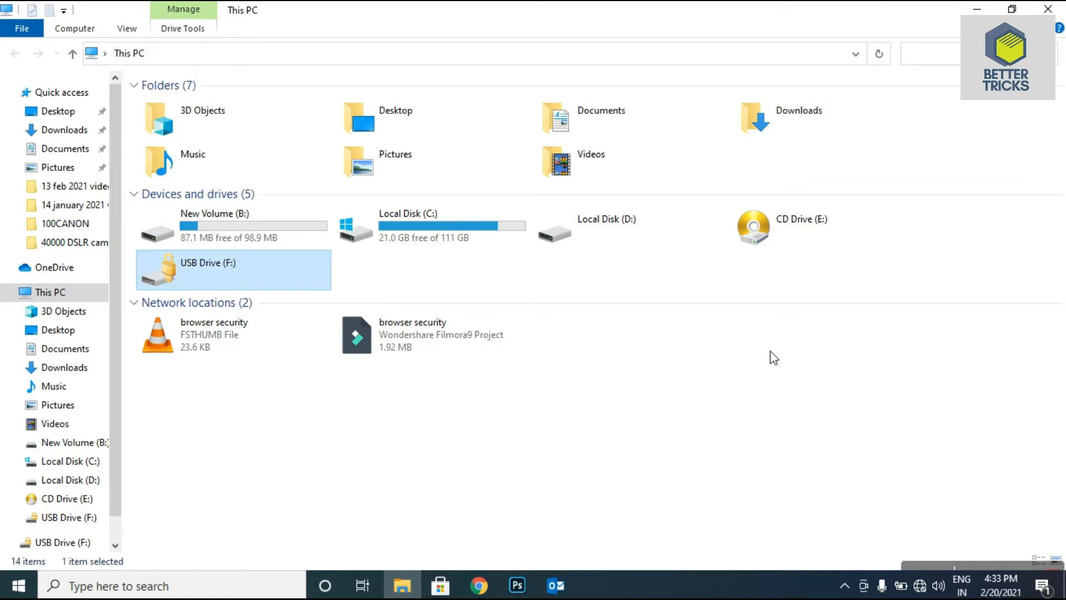
{"action": "left_click", "coordinate": [1047, 9]}
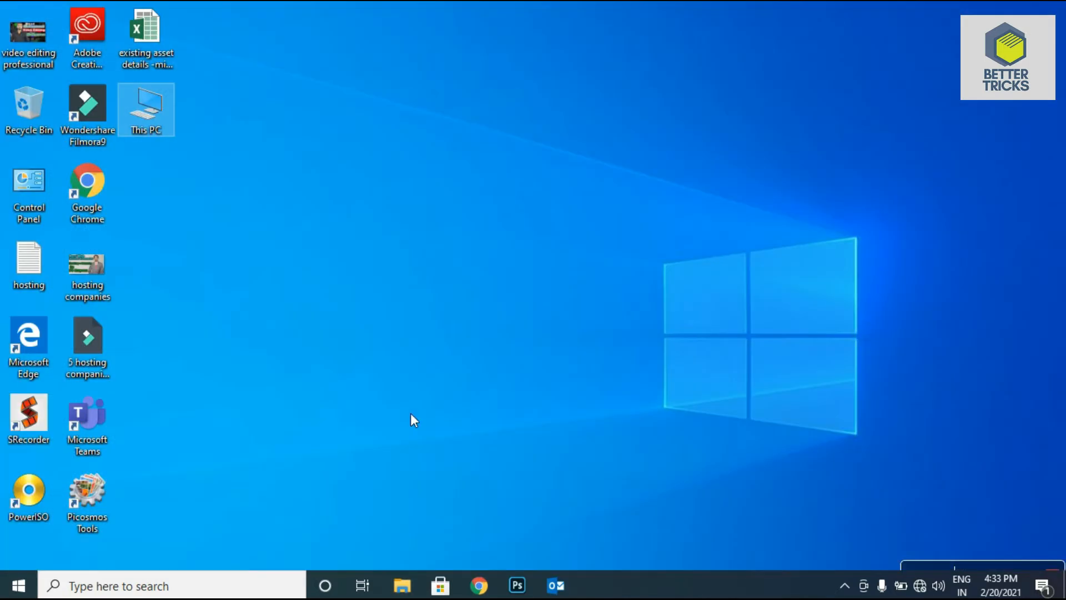
Open This PC by searching Windows for "this" and turn on BitLocker for New Volume (B:)
{"action": "double_click", "coordinate": [152, 112]}
{"action": "left_click", "coordinate": [166, 586]}
{"action": "type", "text": "this"}
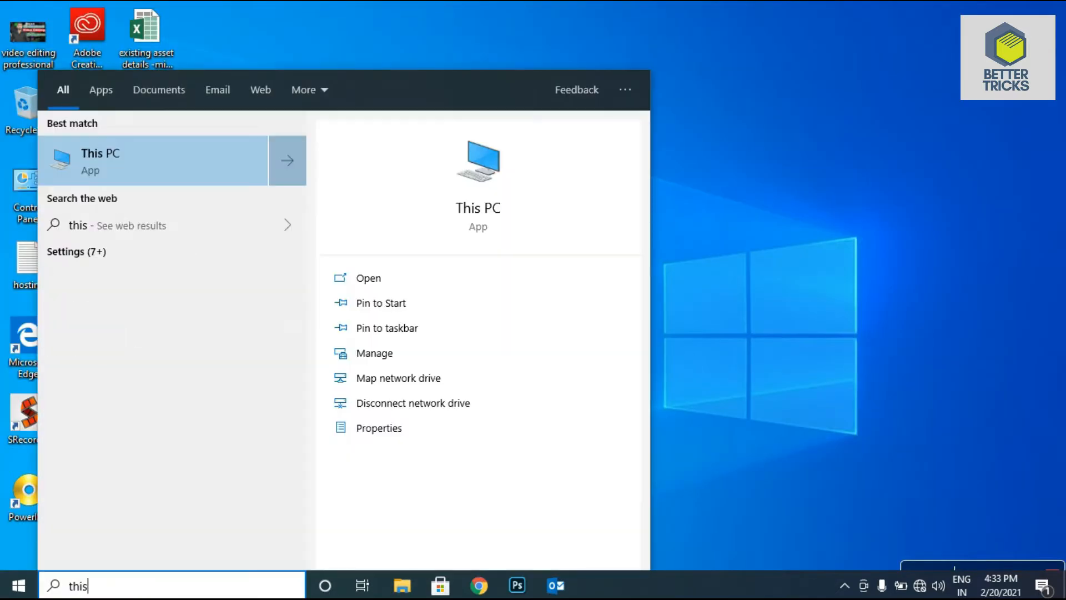
{"action": "key", "text": "Return"}
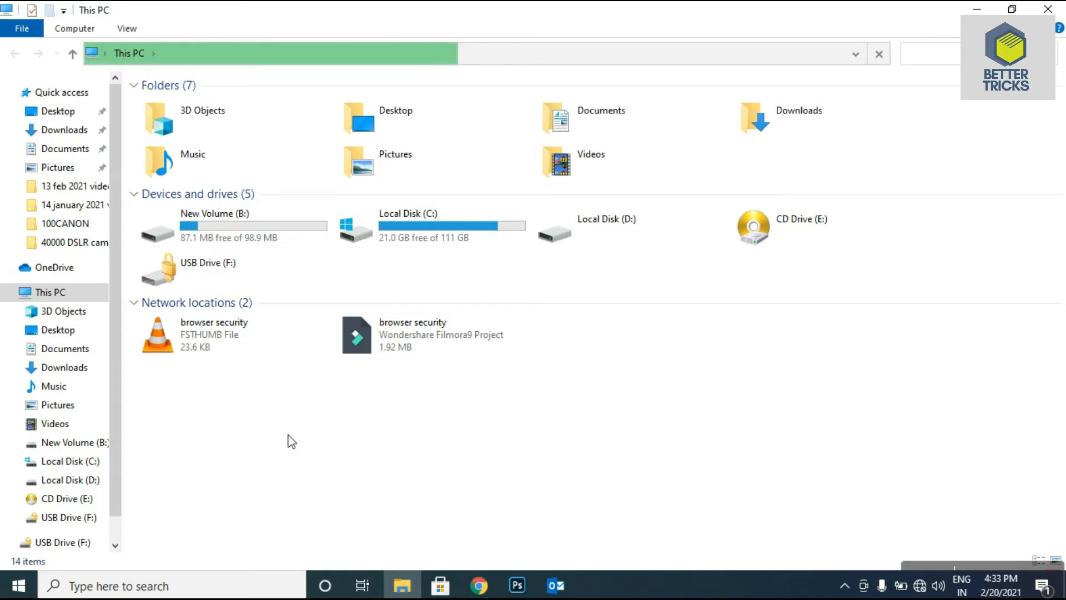
{"action": "right_click", "coordinate": [227, 220]}
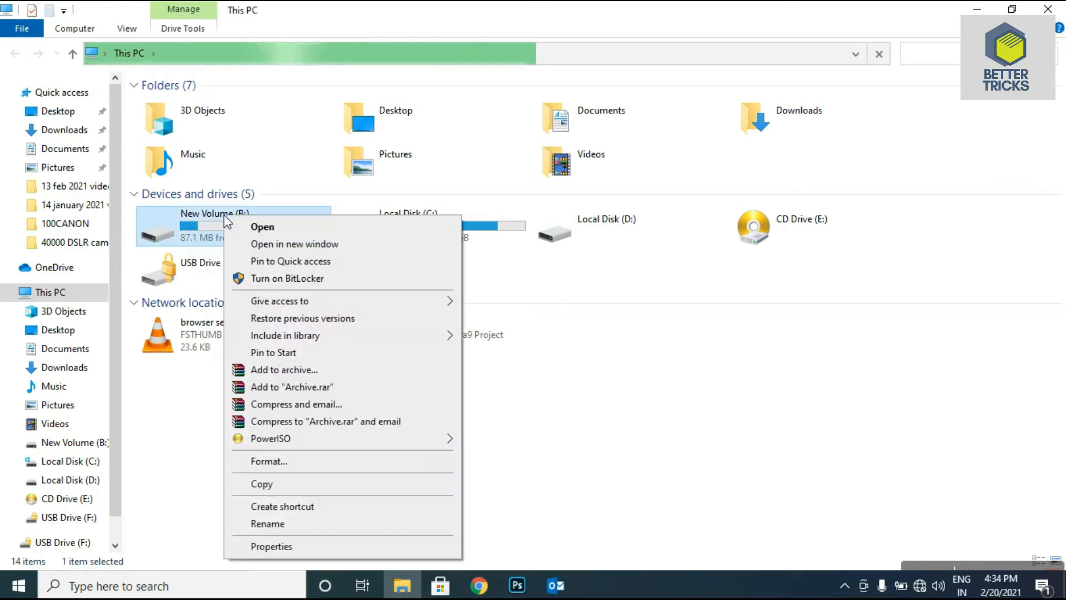
{"action": "left_click", "coordinate": [277, 284]}
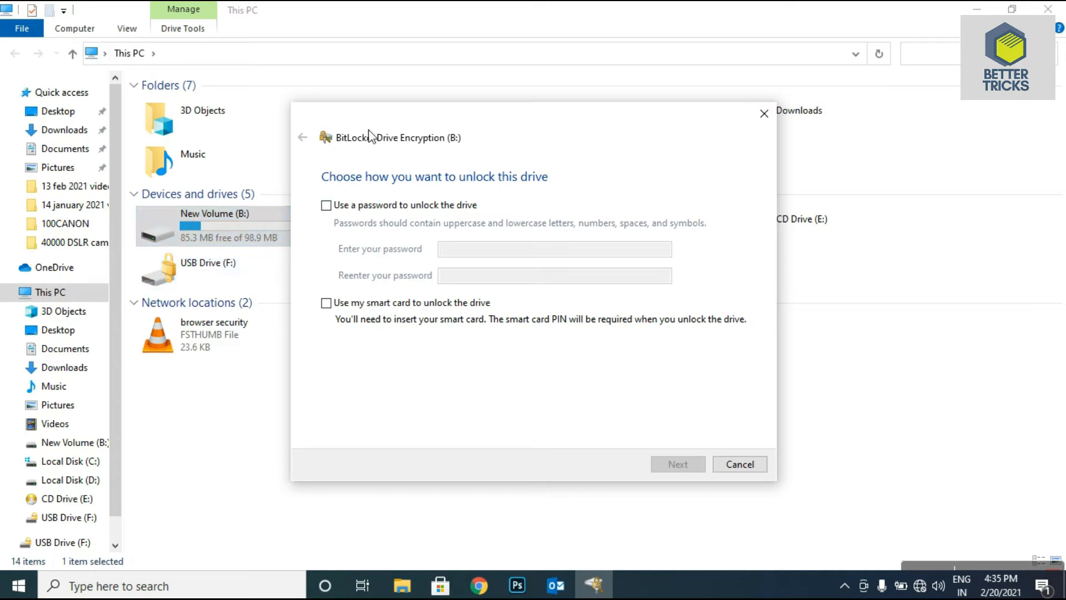
Choose to unlock drive B: with a password, enter and re-enter the drive password, and continue
{"action": "left_click", "coordinate": [326, 205]}
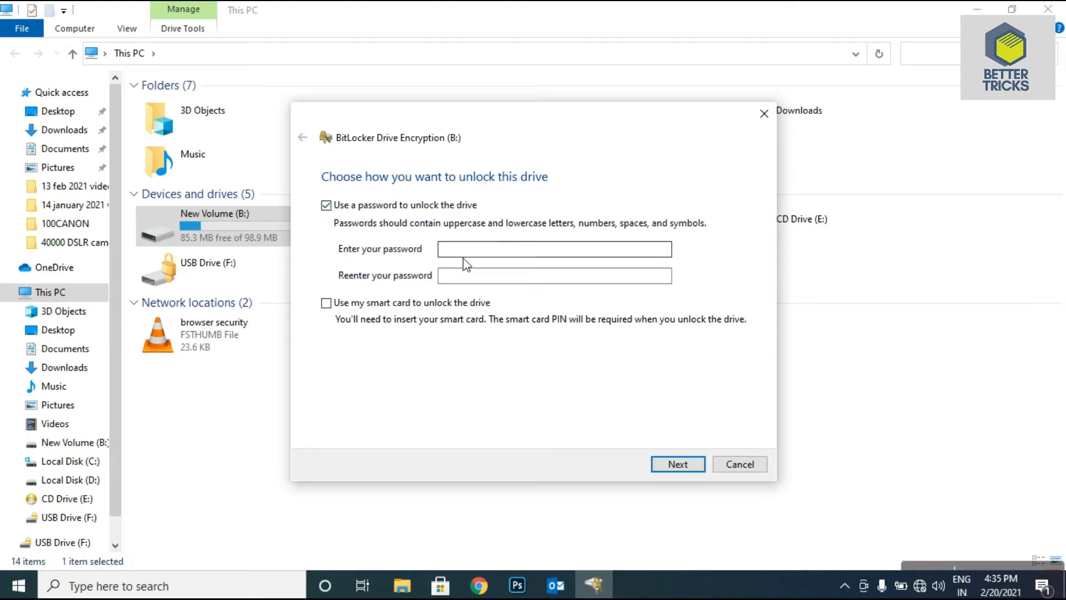
{"action": "left_click", "coordinate": [467, 256]}
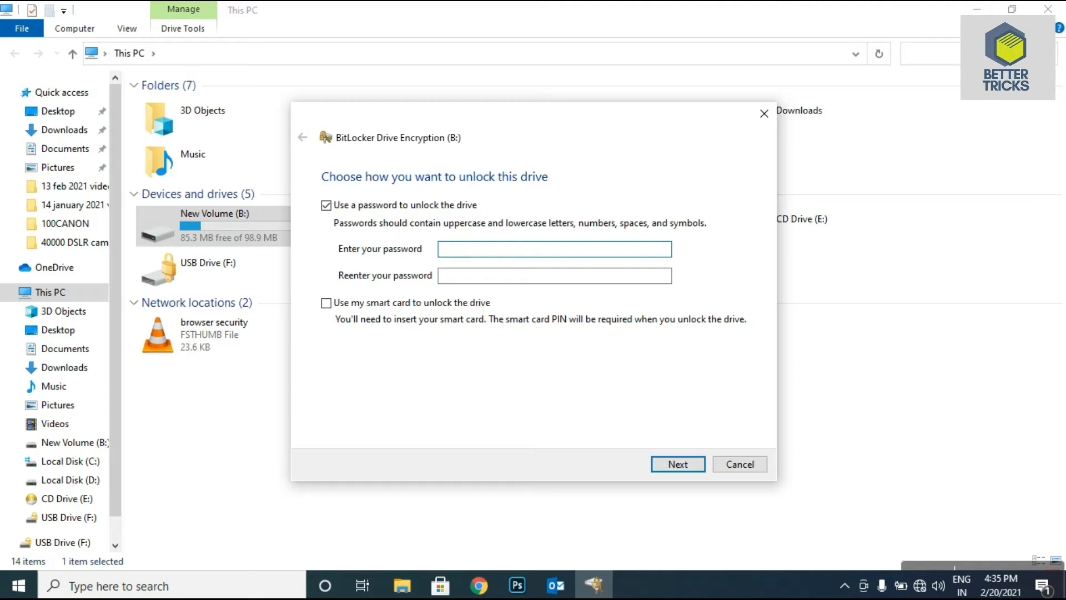
{"action": "type", "text": "•••••••••••"}
{"action": "key", "text": "Tab"}
{"action": "type", "text": "•••••••••••"}
{"action": "left_click", "coordinate": [677, 466]}
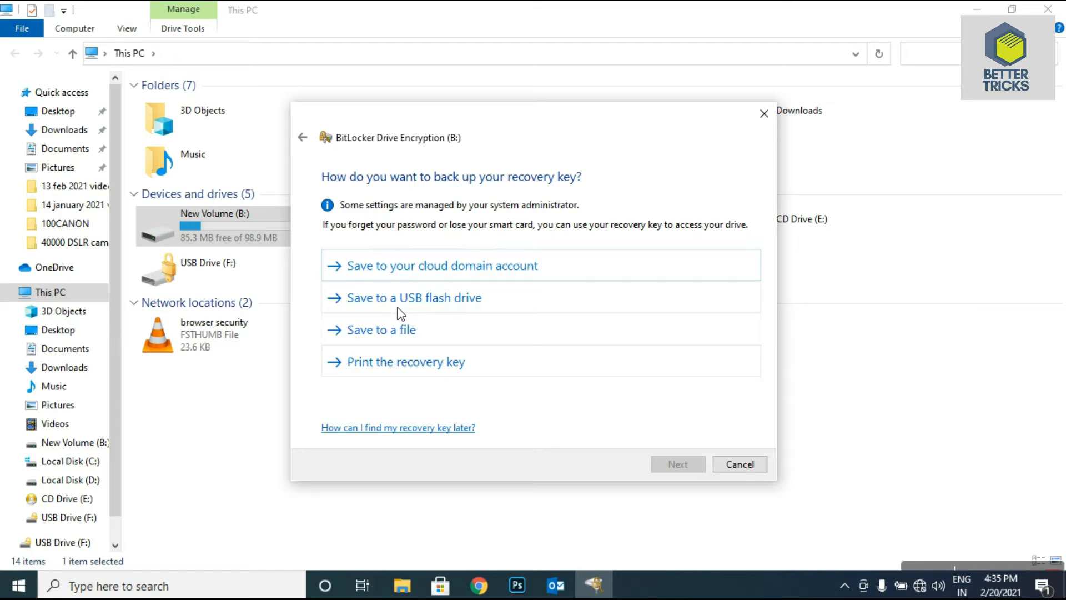
Back up the BitLocker recovery key as a text file on the Desktop and continue to the encryption options
{"action": "left_click", "coordinate": [380, 333]}
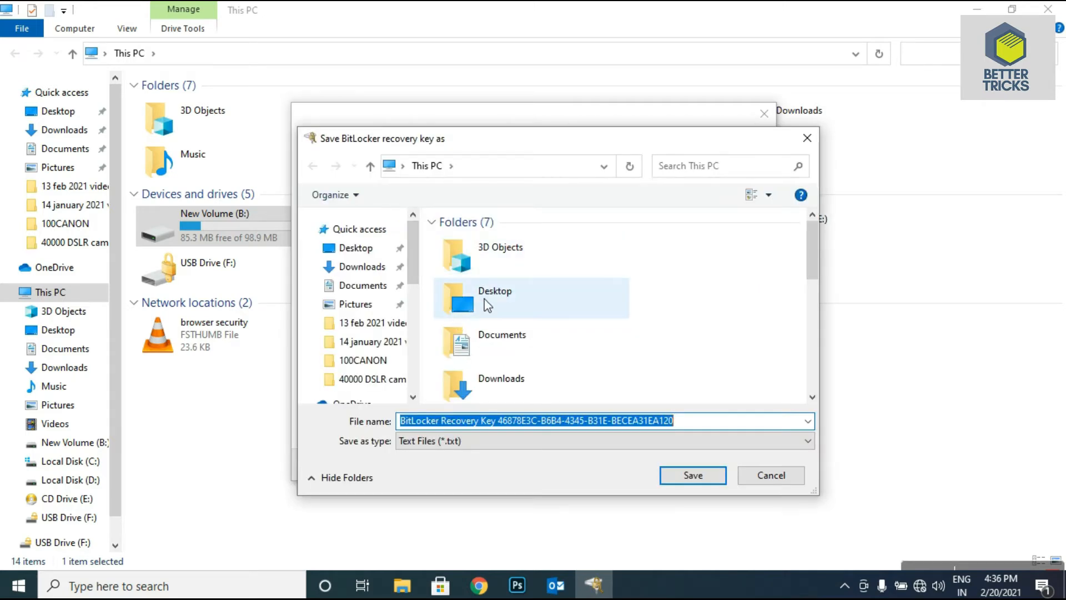
{"action": "left_click", "coordinate": [486, 303]}
{"action": "left_click", "coordinate": [688, 477]}
{"action": "left_click", "coordinate": [688, 476]}
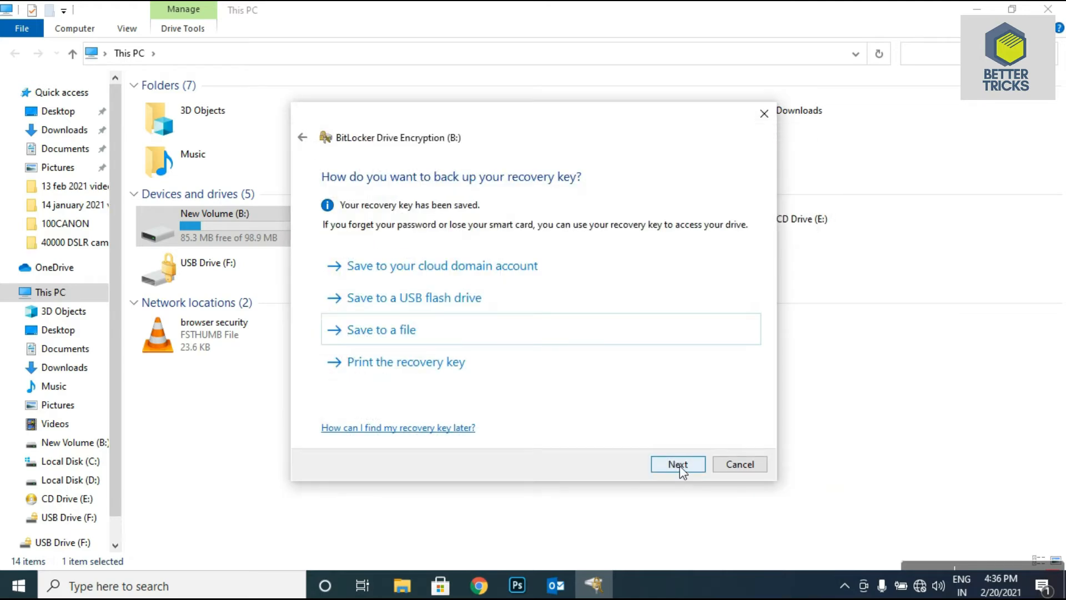
{"action": "left_click", "coordinate": [679, 464]}
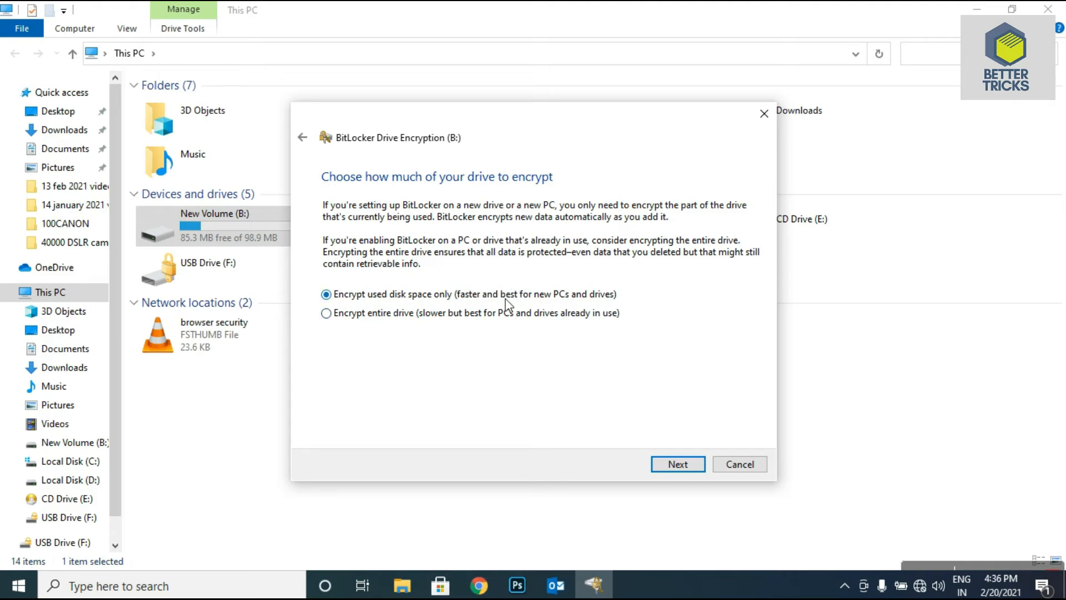
Accept used-disk-space-only encryption with the new encryption mode and start encrypting drive B:
{"action": "left_click", "coordinate": [676, 466]}
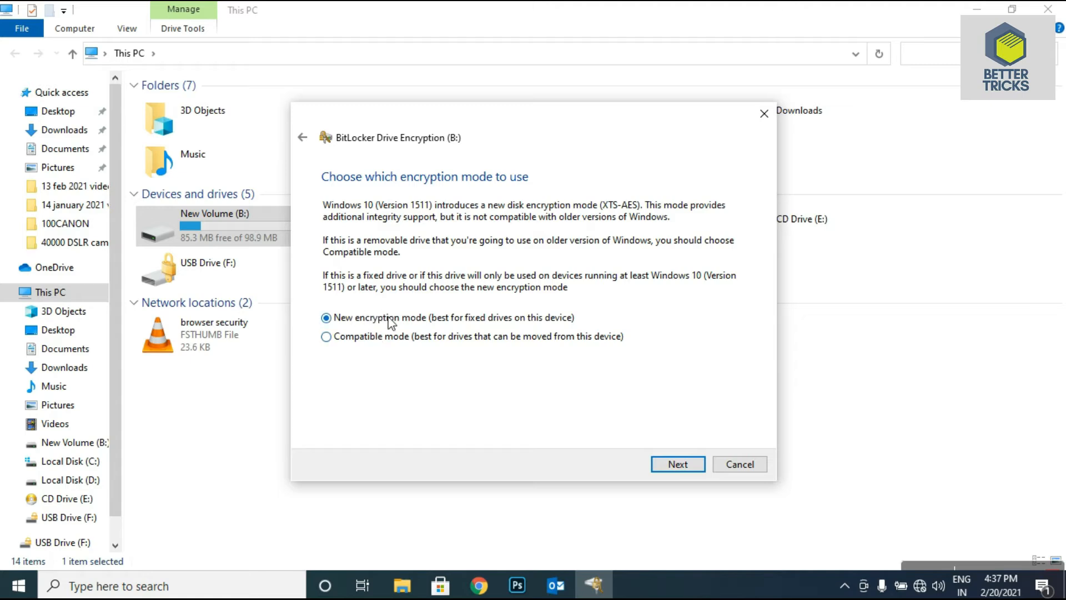
{"action": "left_click", "coordinate": [688, 464]}
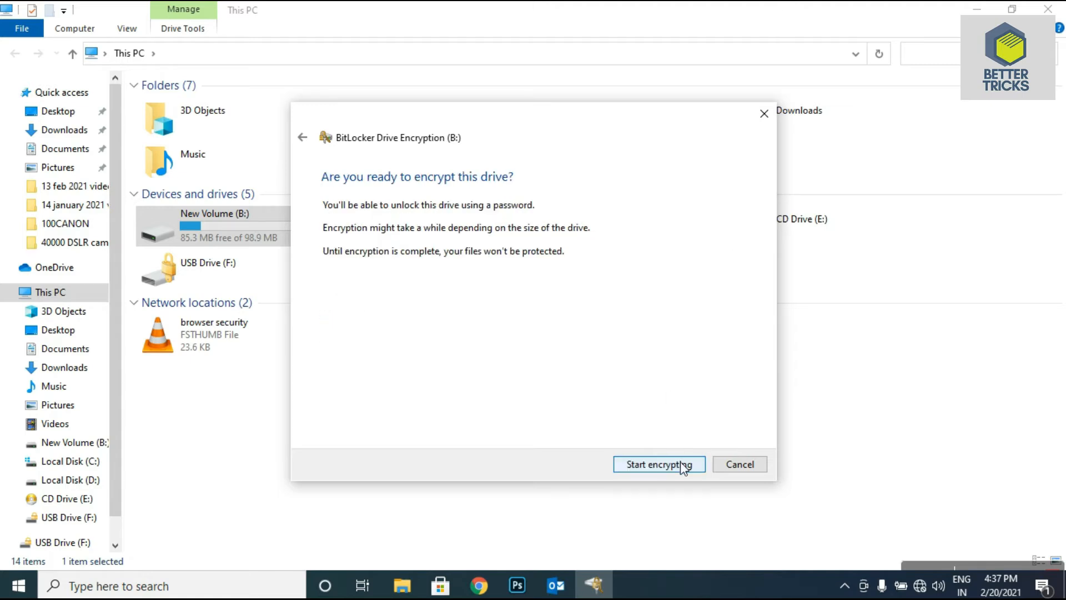
{"action": "left_click", "coordinate": [639, 469]}
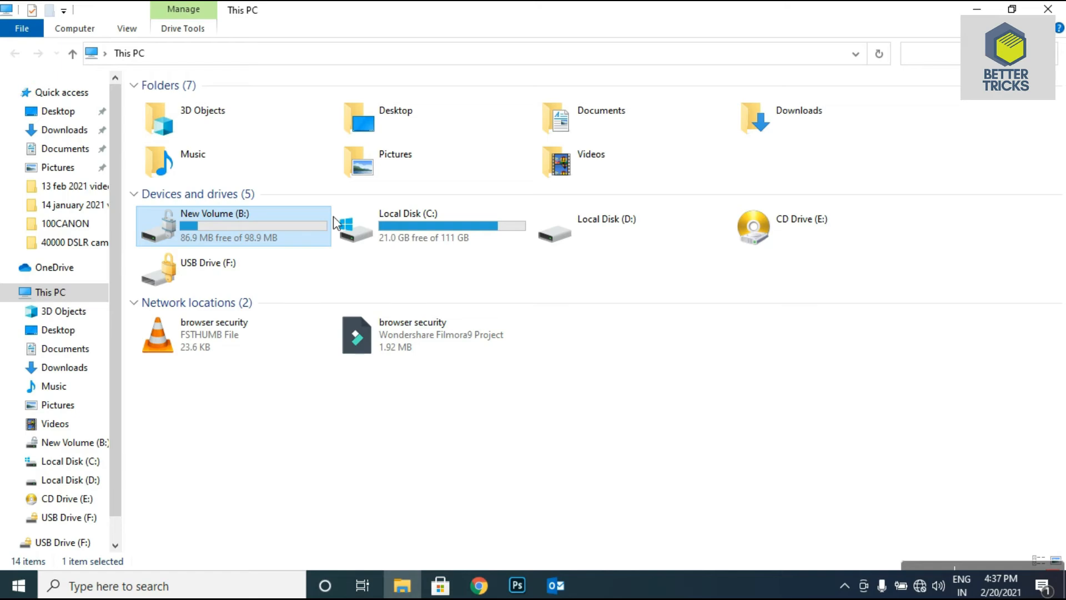
Open New Volume (B:) to check that it is accessible and return to This PC
{"action": "mouse_move", "coordinate": [242, 221]}
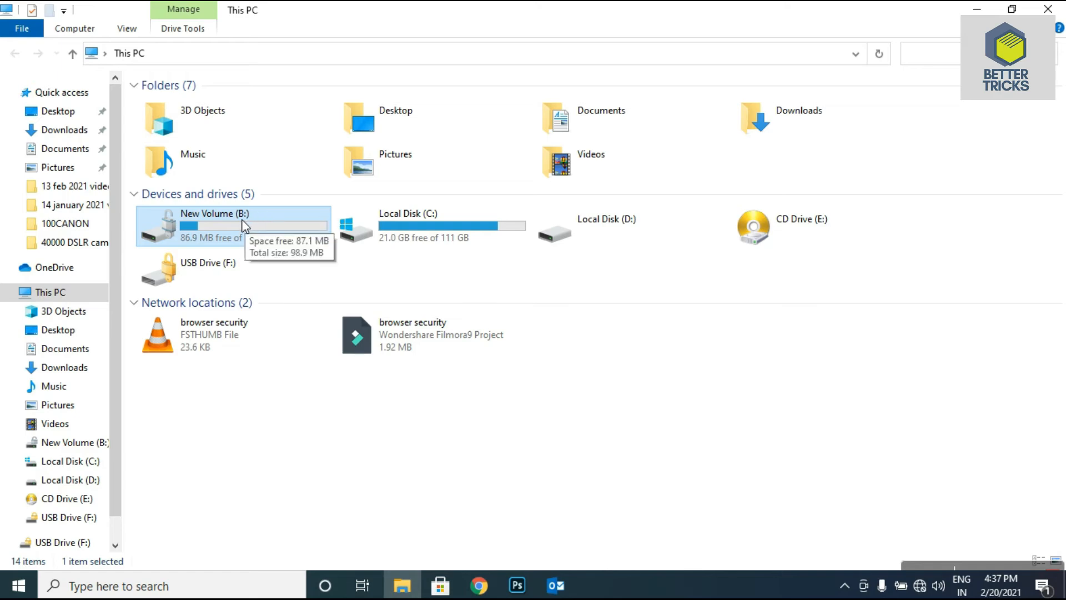
{"action": "double_click", "coordinate": [172, 220]}
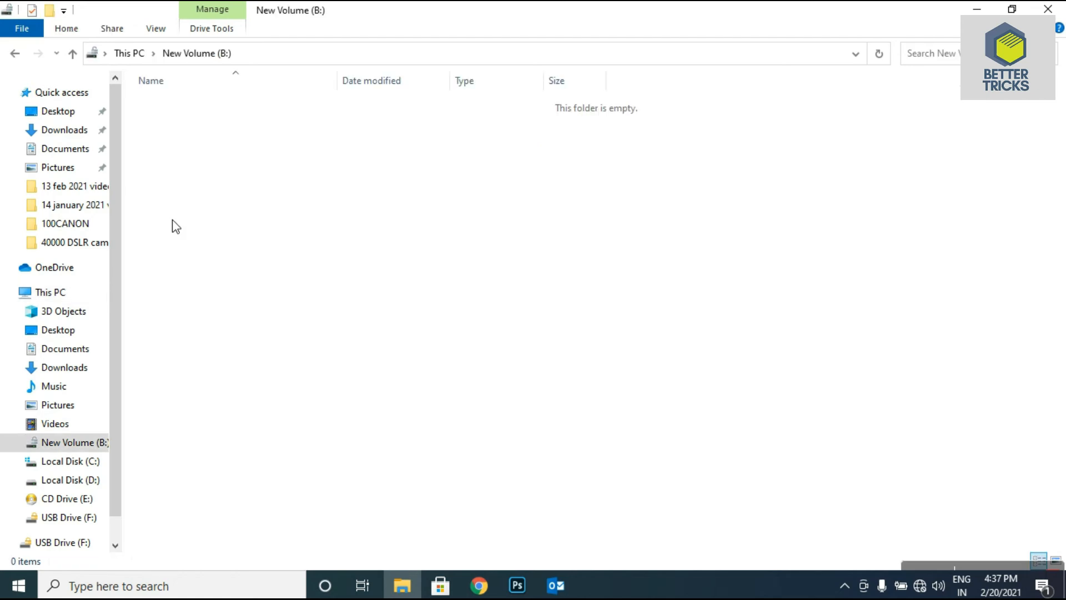
{"action": "left_click", "coordinate": [129, 54]}
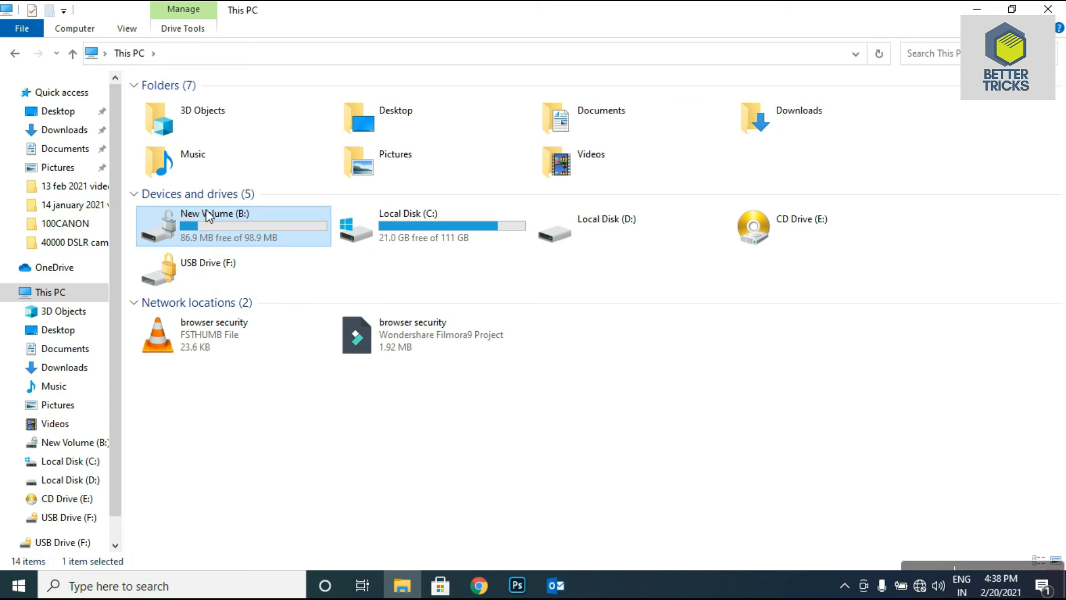
{"action": "mouse_move", "coordinate": [209, 224]}
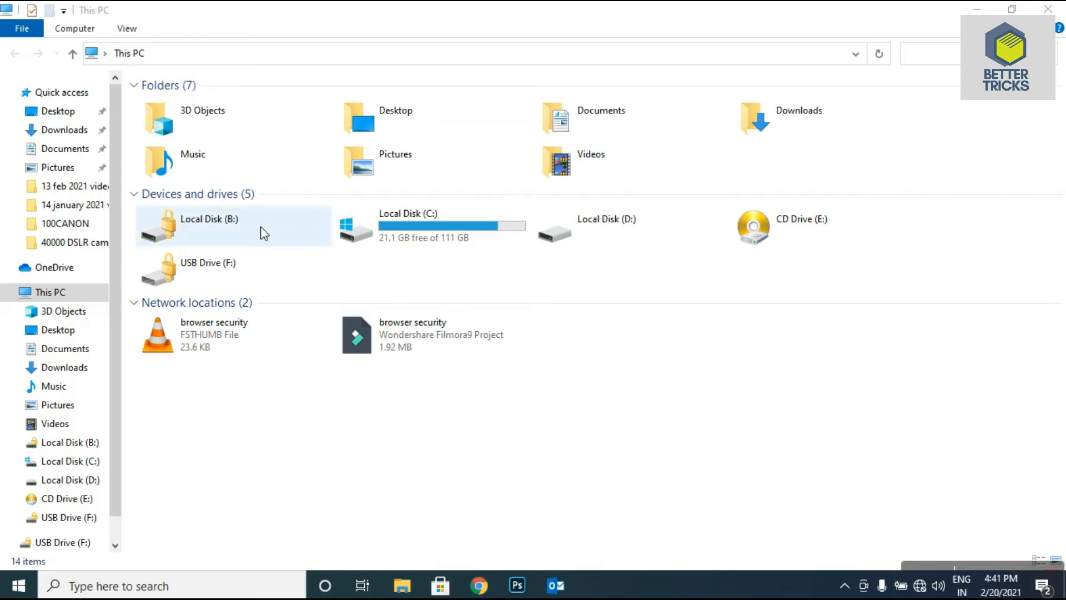
Unlock the BitLocker-protected Local Disk (B:) by entering the drive password
{"action": "double_click", "coordinate": [226, 224]}
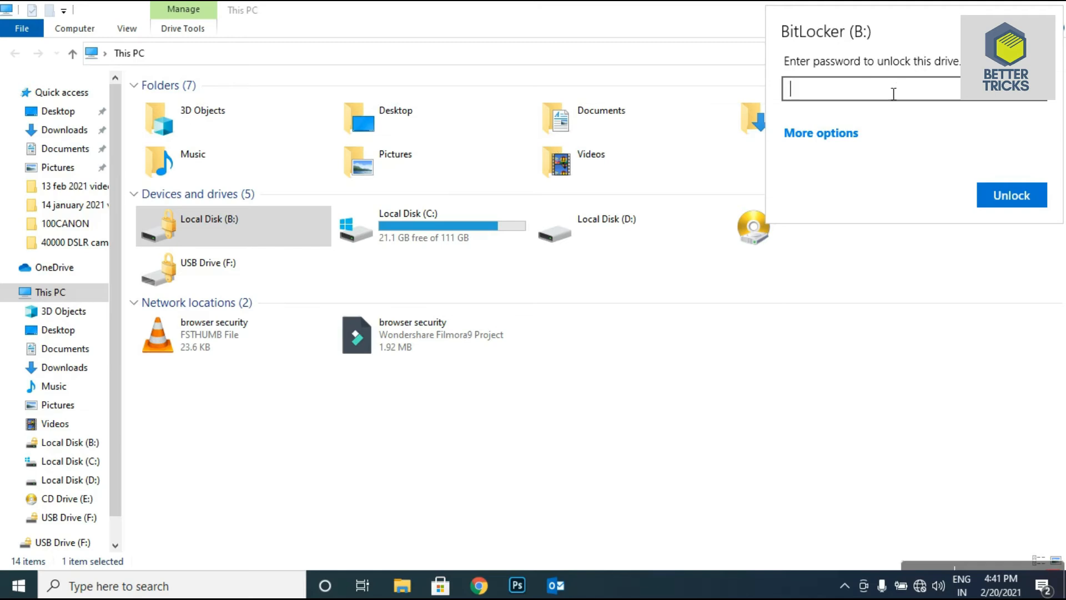
{"action": "type", "text": "•••••••••••"}
{"action": "left_click", "coordinate": [1001, 191]}
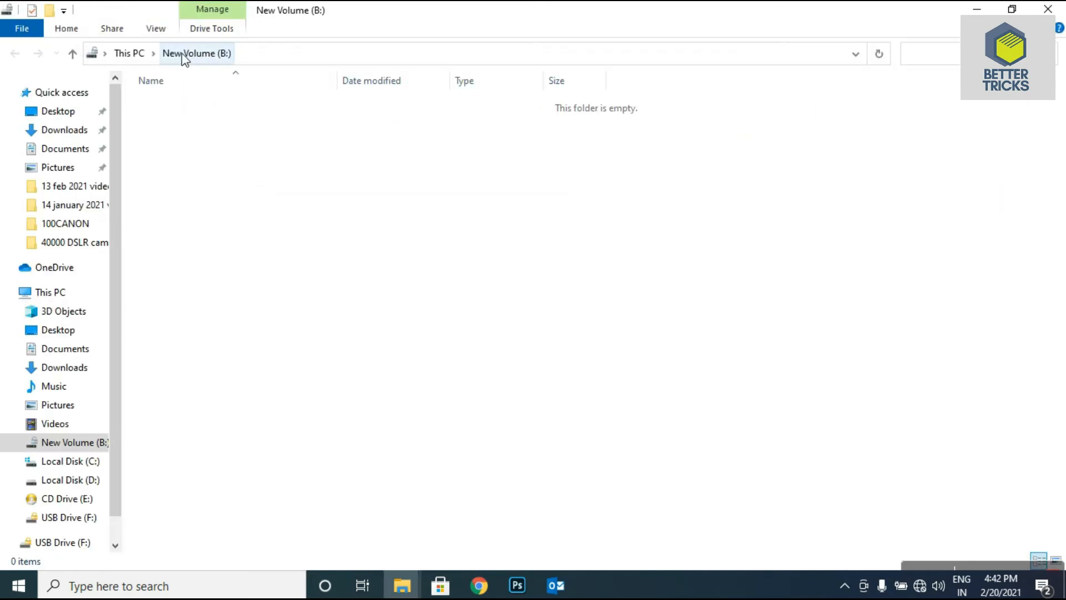
Return to This PC, show the desktop to locate the saved BitLocker recovery key file, and bring up This PC again
{"action": "left_click", "coordinate": [122, 56]}
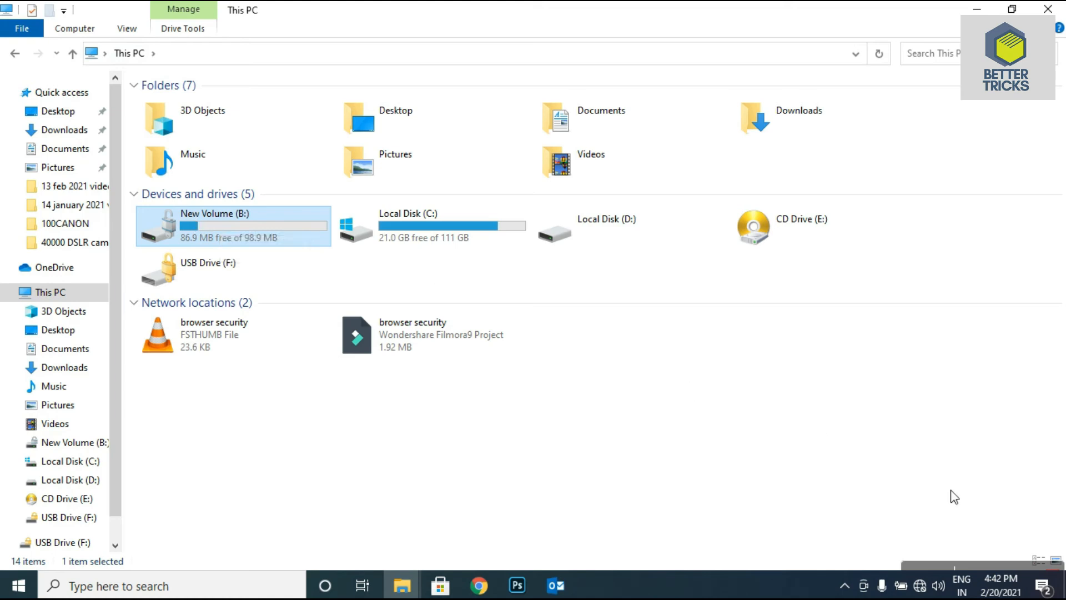
{"action": "left_click", "coordinate": [1063, 584]}
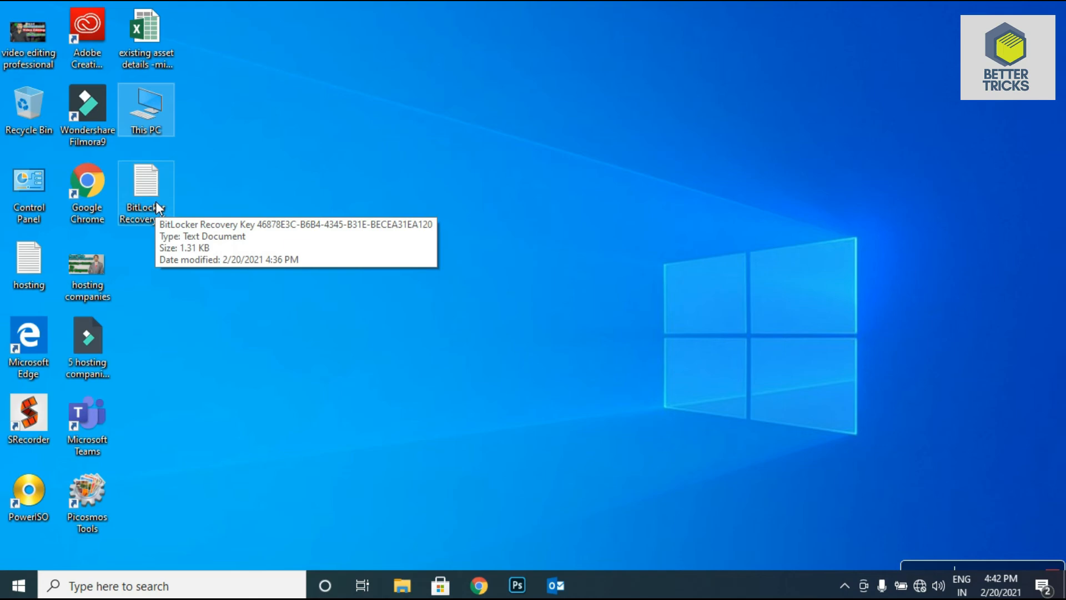
{"action": "key", "text": "Return"}
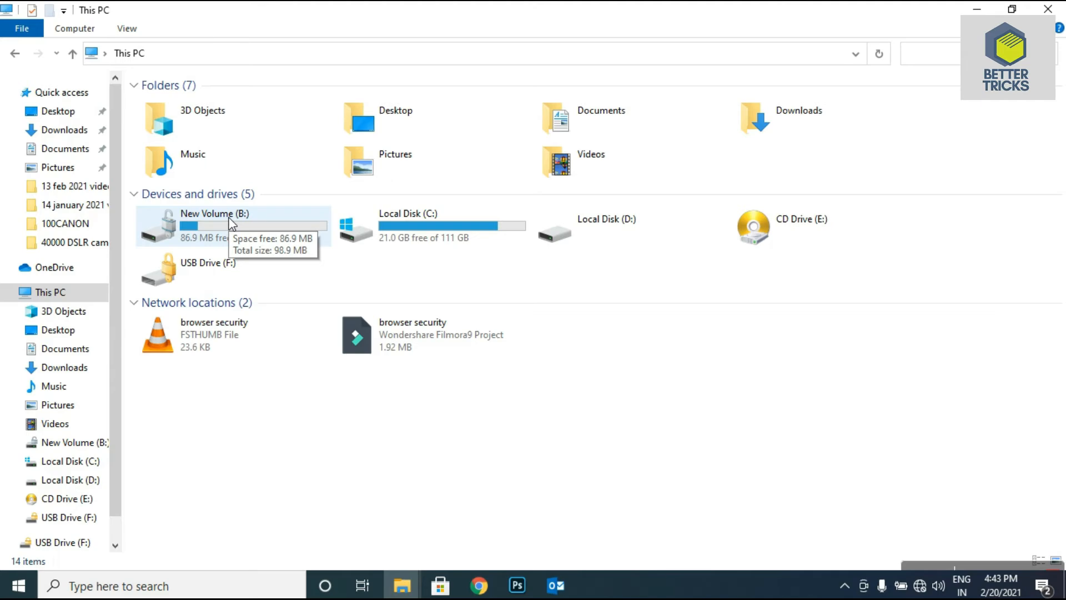
Open the BitLocker management page for New Volume (B:)
{"action": "right_click", "coordinate": [226, 219]}
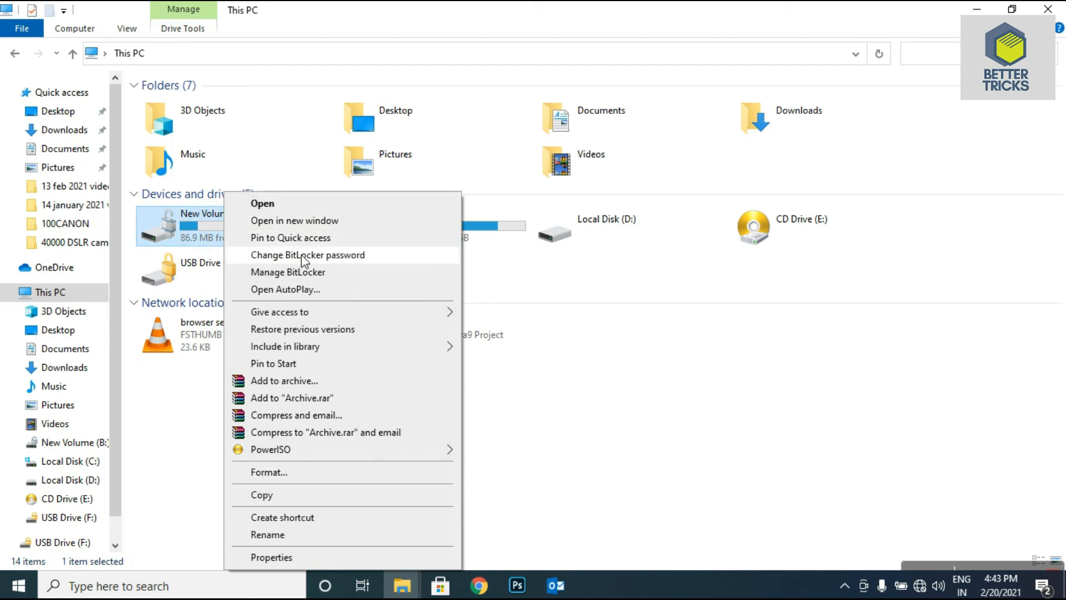
{"action": "left_click", "coordinate": [300, 289]}
{"action": "left_click", "coordinate": [241, 218]}
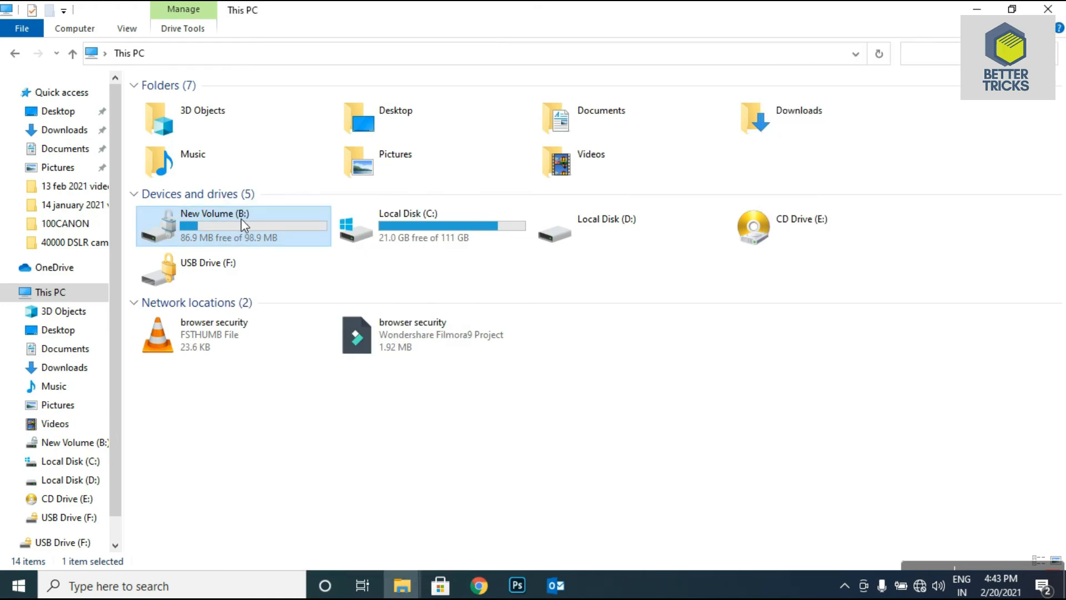
{"action": "right_click", "coordinate": [241, 219]}
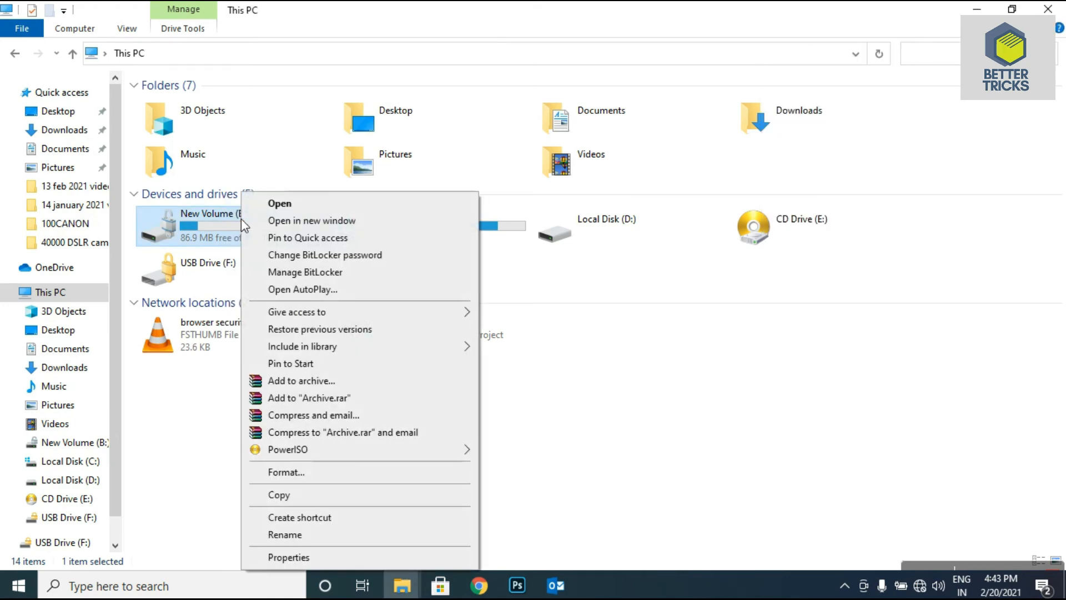
{"action": "left_click", "coordinate": [303, 272]}
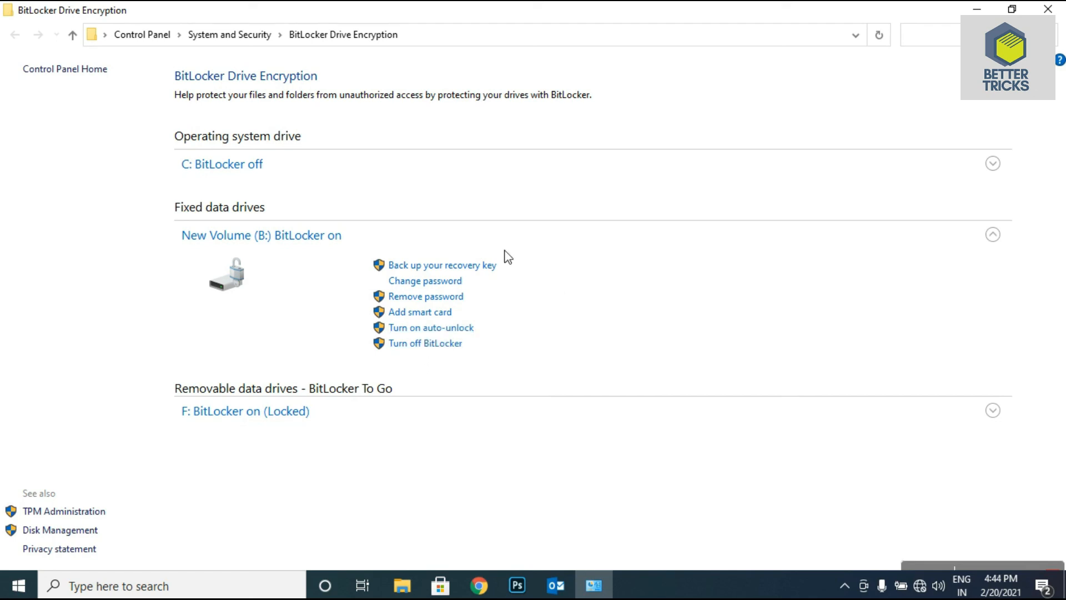
Search Windows for "manage bit" to look up Manage BitLocker and dismiss the search
{"action": "left_click", "coordinate": [164, 593]}
{"action": "type", "text": "manage"}
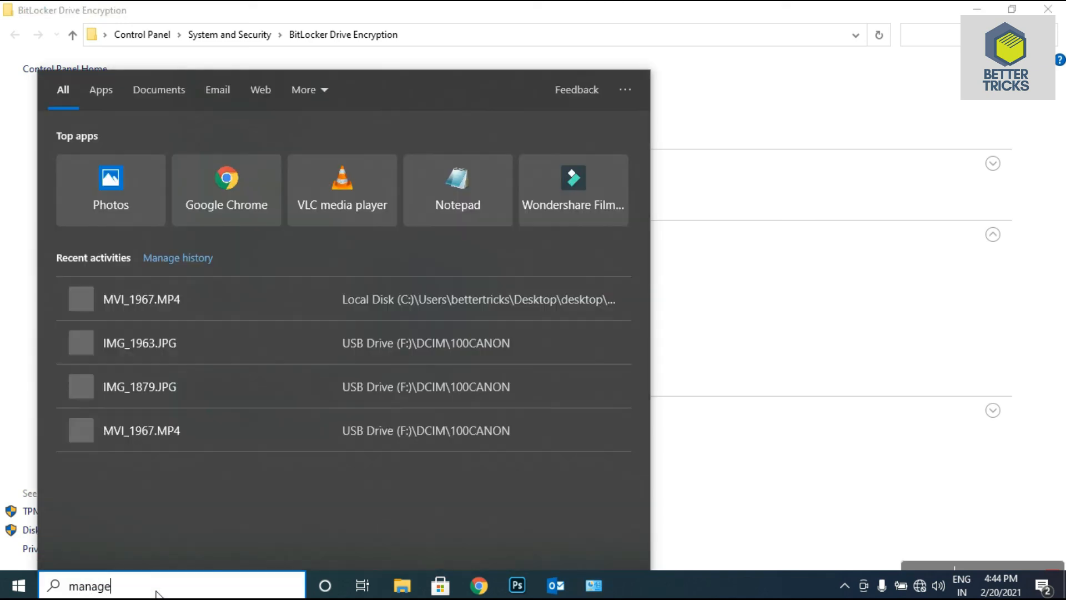
{"action": "type", "text": " bit"}
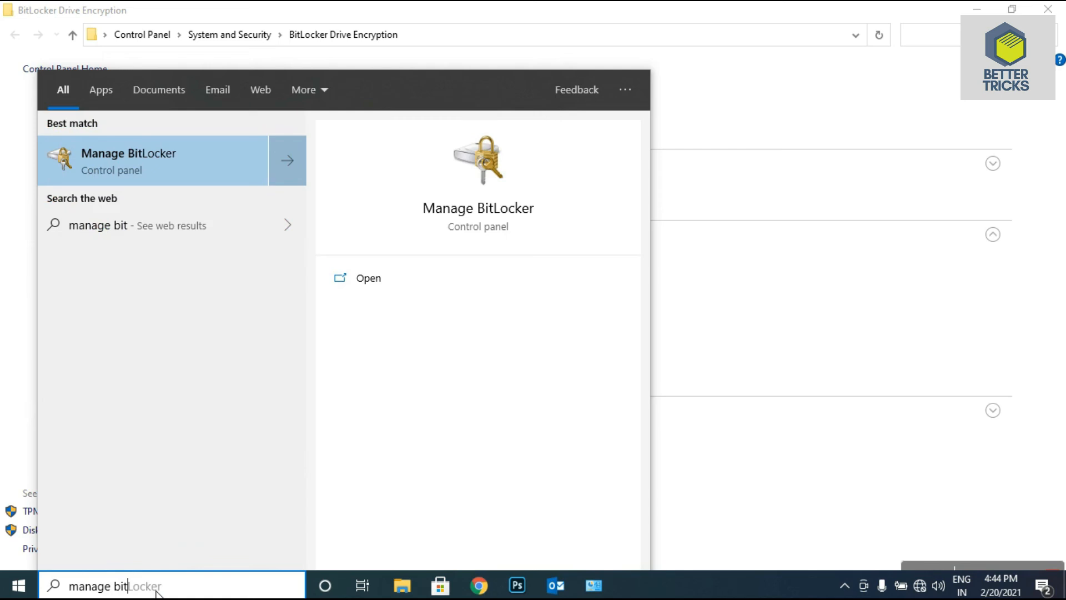
{"action": "key", "text": "Escape"}
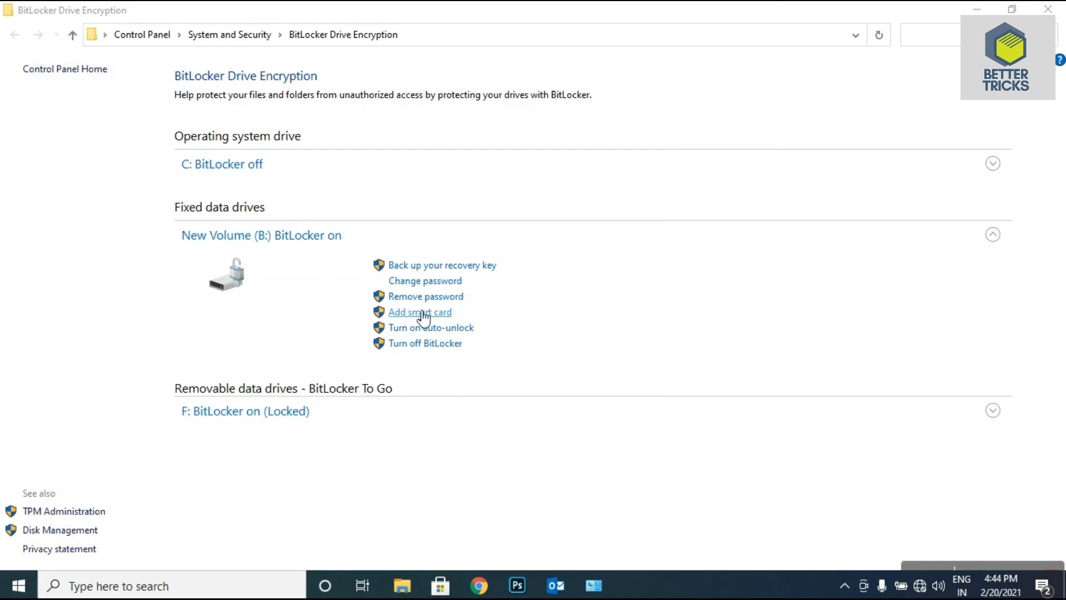